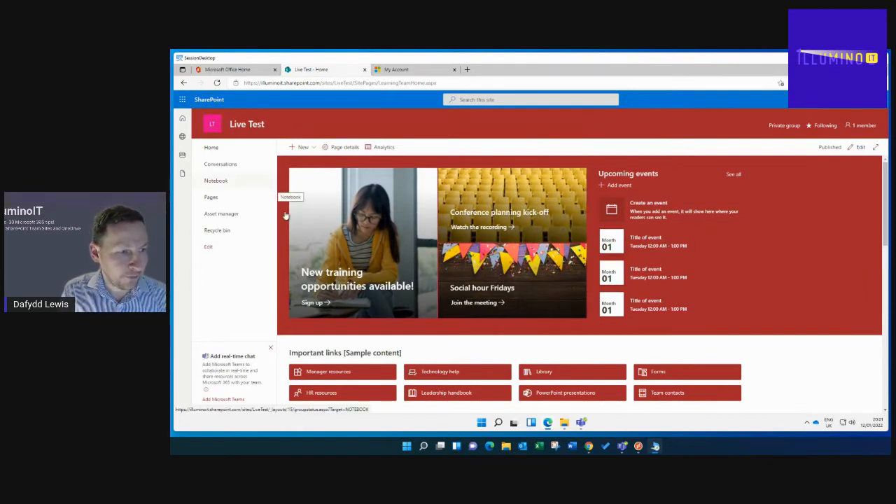
Step: Open the full Documents library of the Live Test site and go into the Annual reports folder
scroll(481, 242, "down", 3)
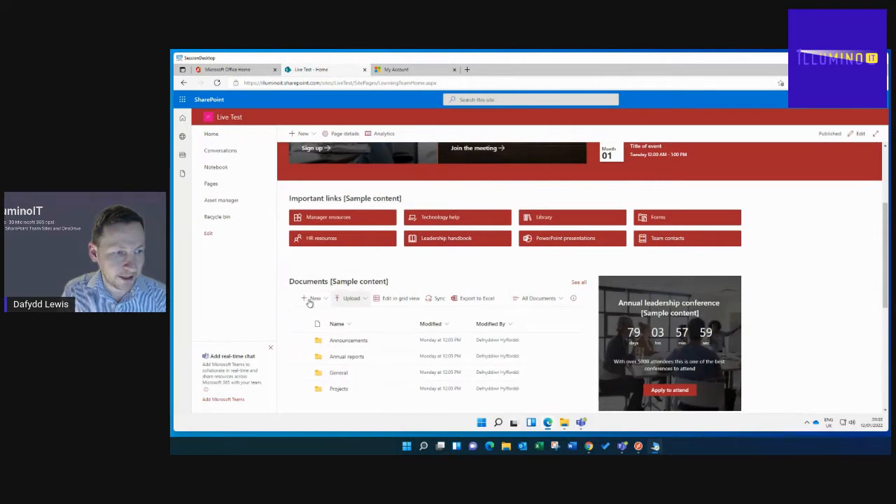
left_click(580, 285)
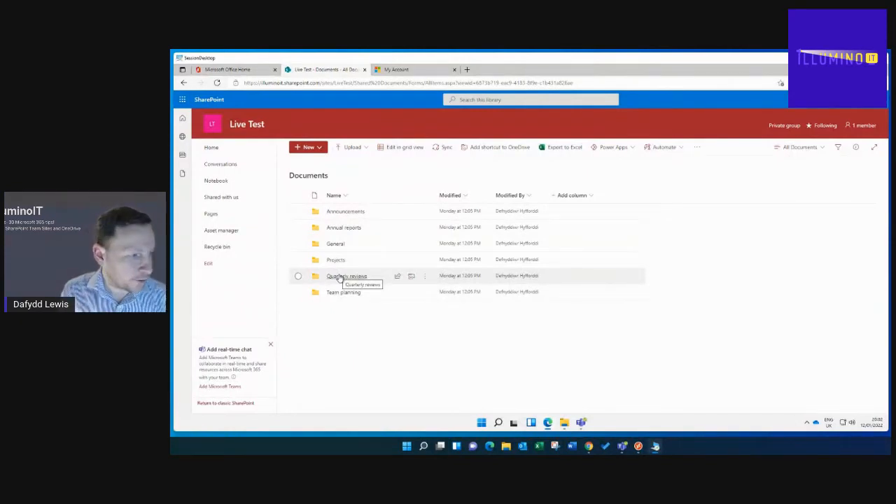
left_click(343, 228)
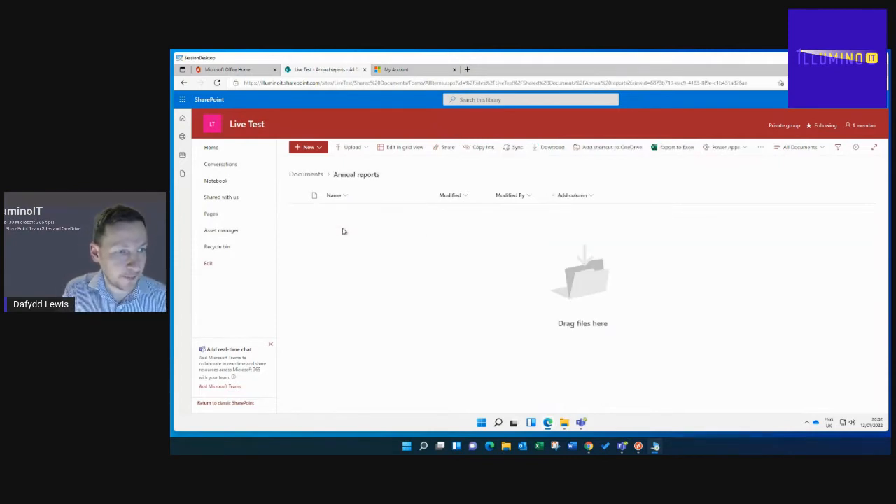
Step: Create a new Word document in the Annual reports folder containing the text "Testing", and close it
left_click(308, 148)
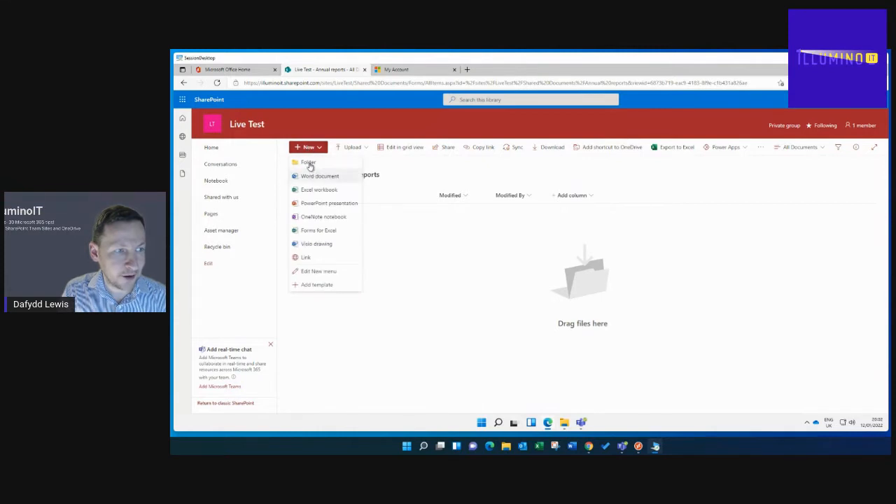
left_click(335, 228)
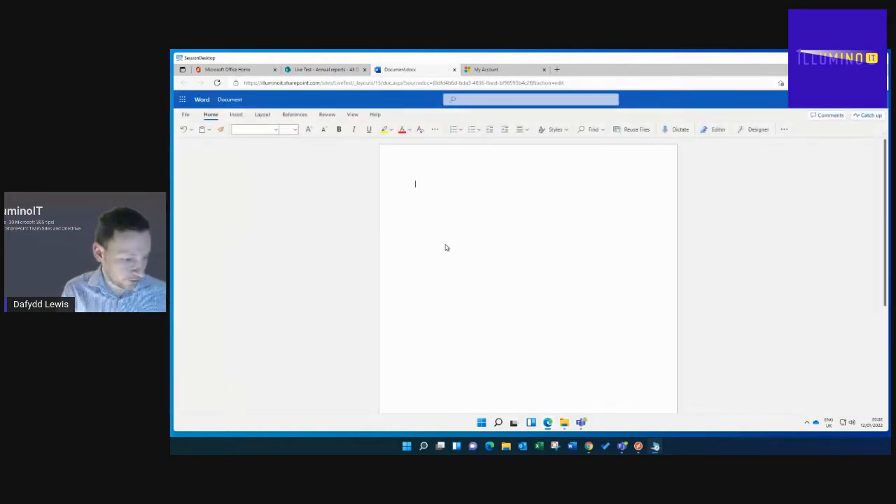
type("Testing")
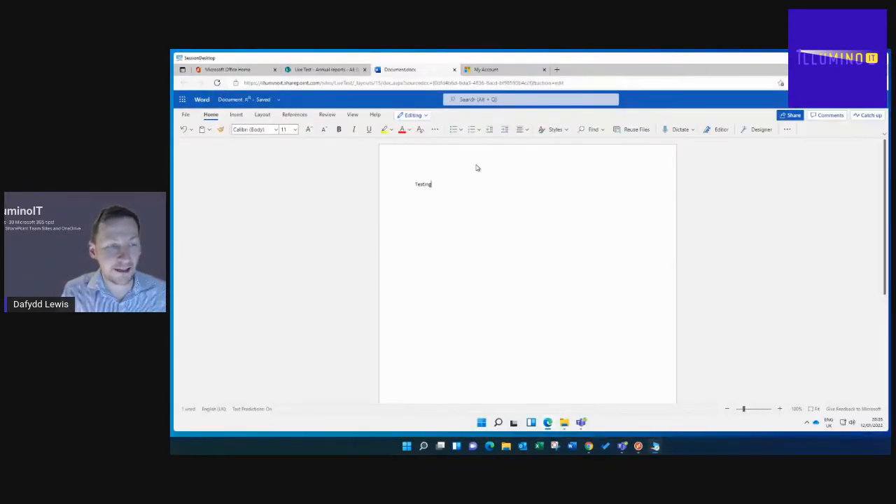
left_click(455, 70)
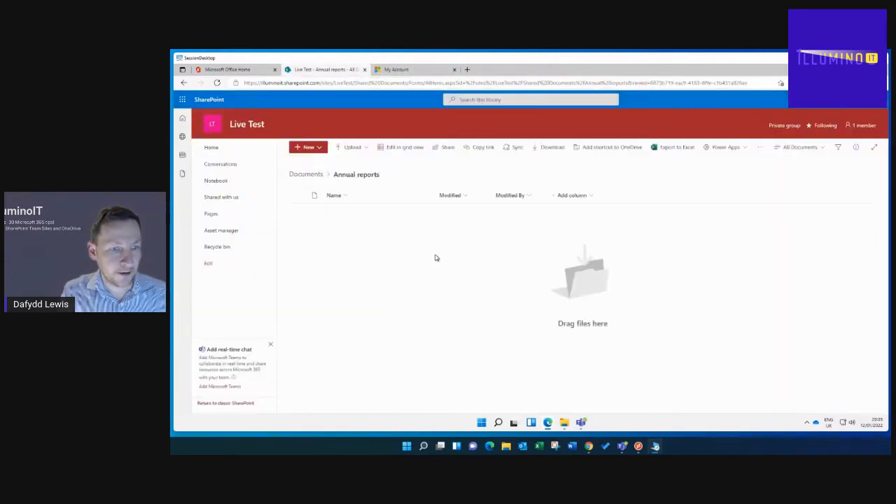
Step: Go back to the Documents library and reopen the Annual reports folder to check for the new document
left_click(308, 175)
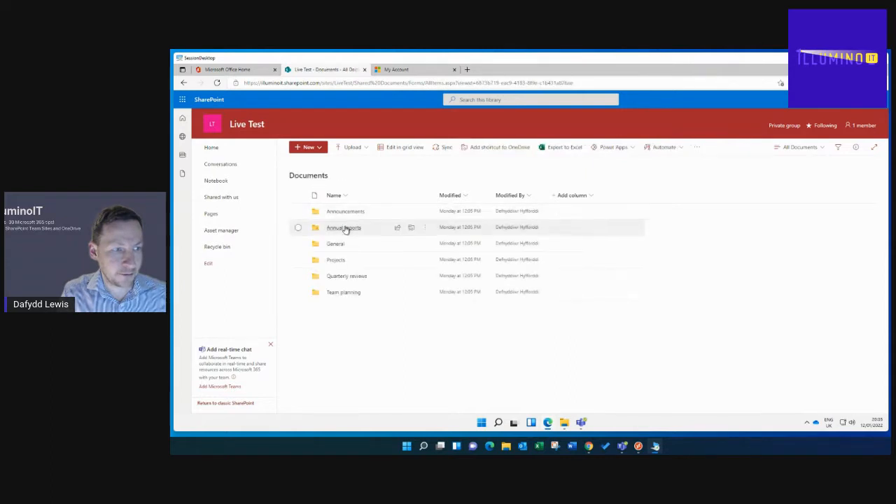
left_click(346, 229)
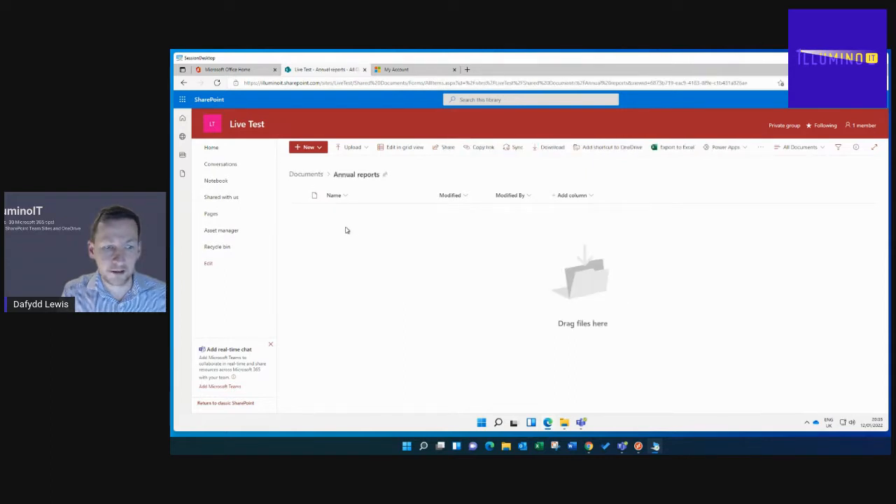
left_click(309, 148)
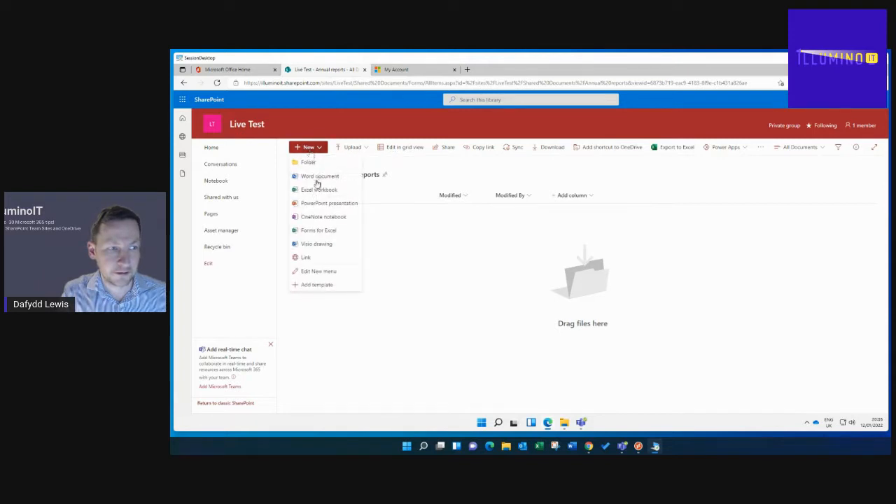
left_click(397, 261)
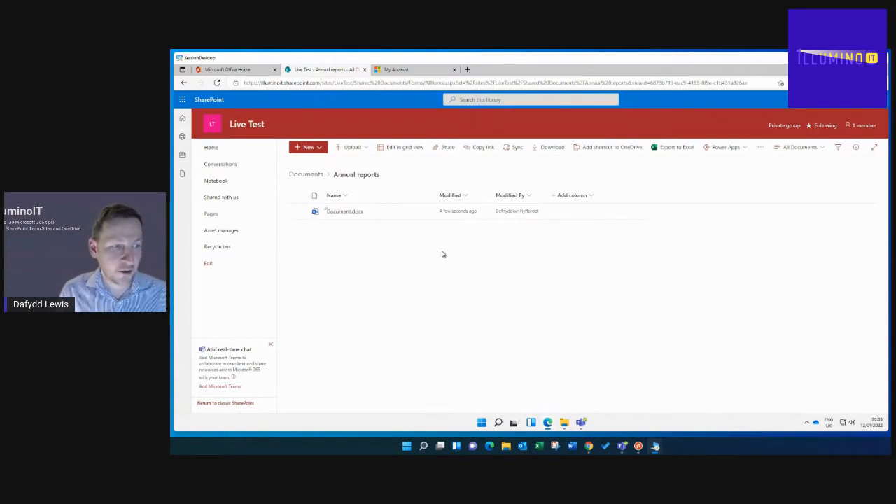
Step: Set the sharing link for Document.docx to specific people, with editing disallowed and downloads blocked
mouse_move(344, 213)
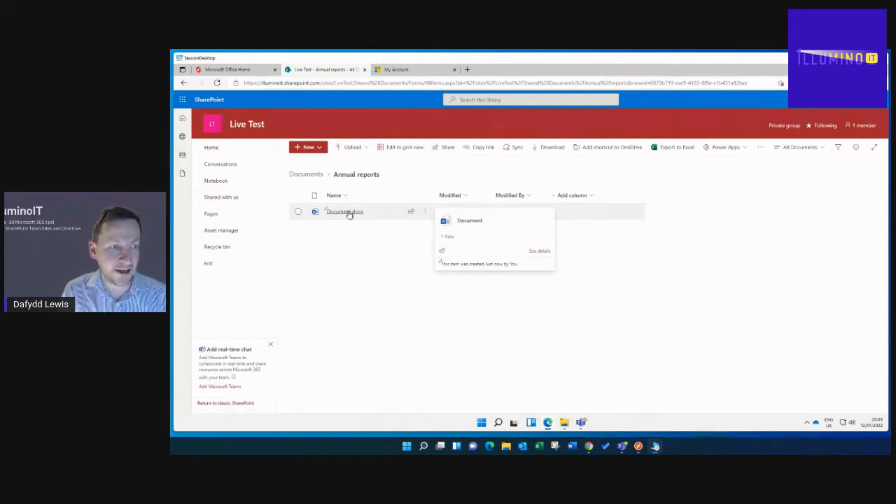
left_click(412, 213)
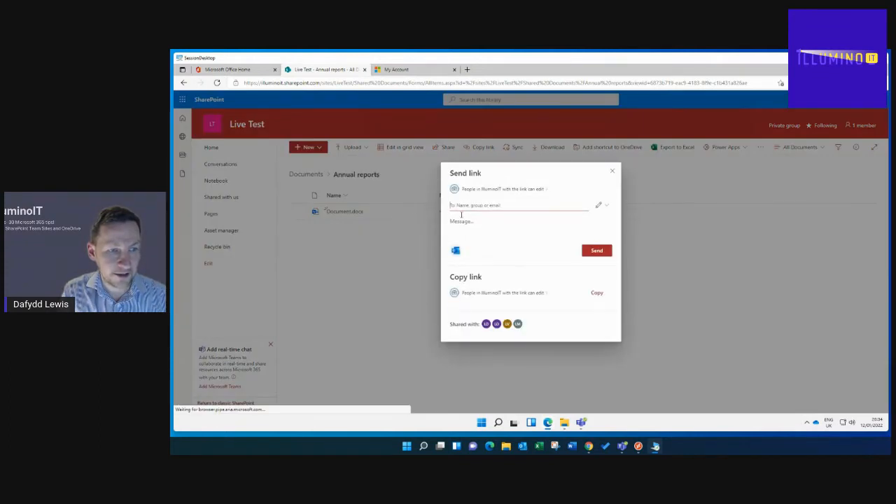
left_click(492, 190)
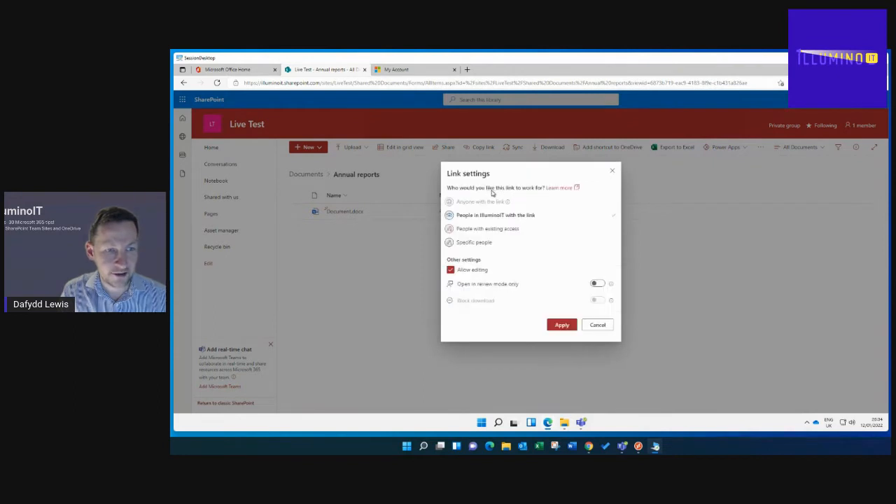
left_click(478, 245)
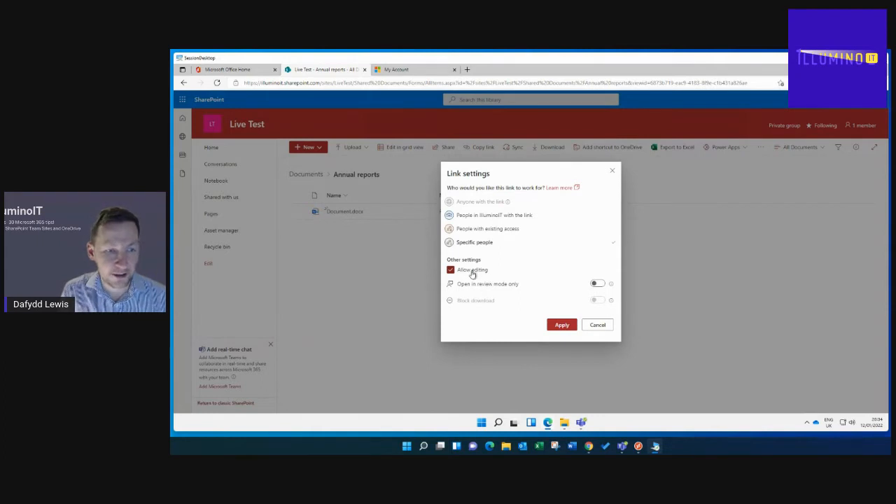
left_click(456, 272)
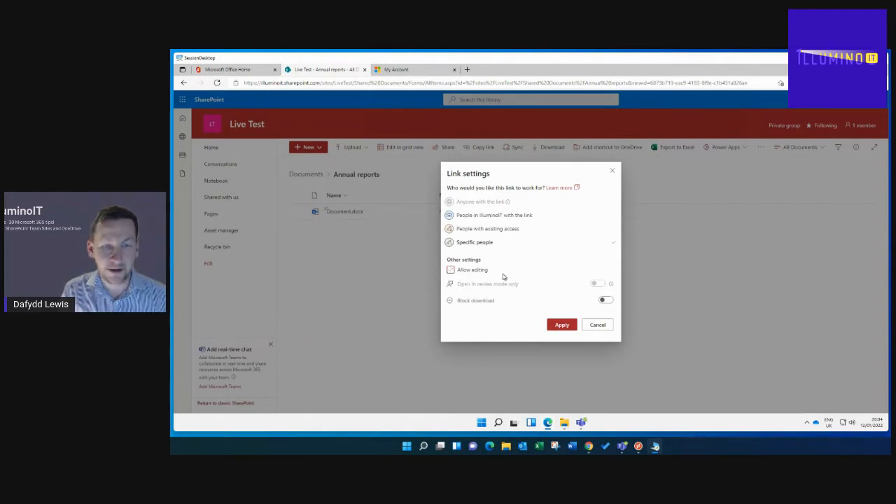
left_click(605, 300)
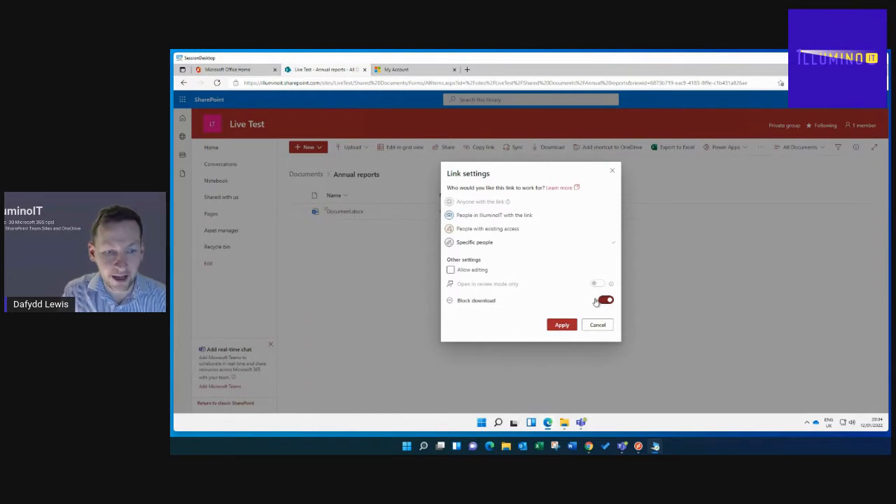
left_click(560, 325)
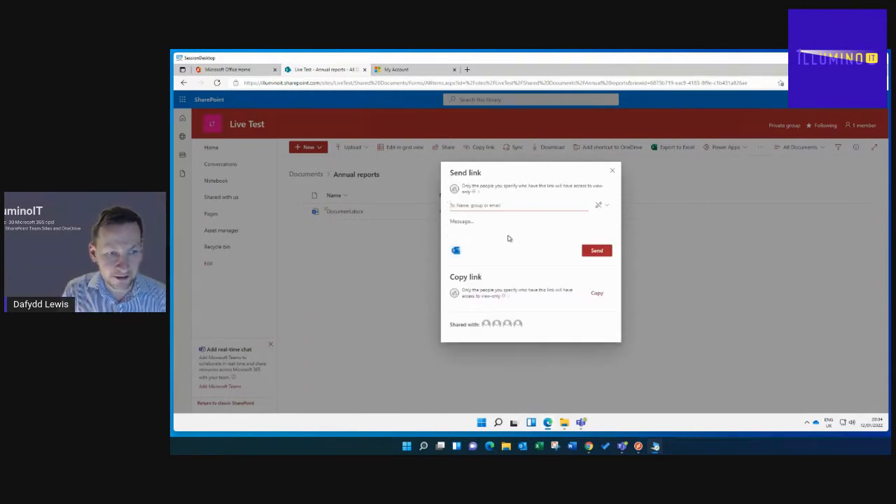
Step: Add the recipient to the sharing link, send it, and dismiss the confirmation
type("daf")
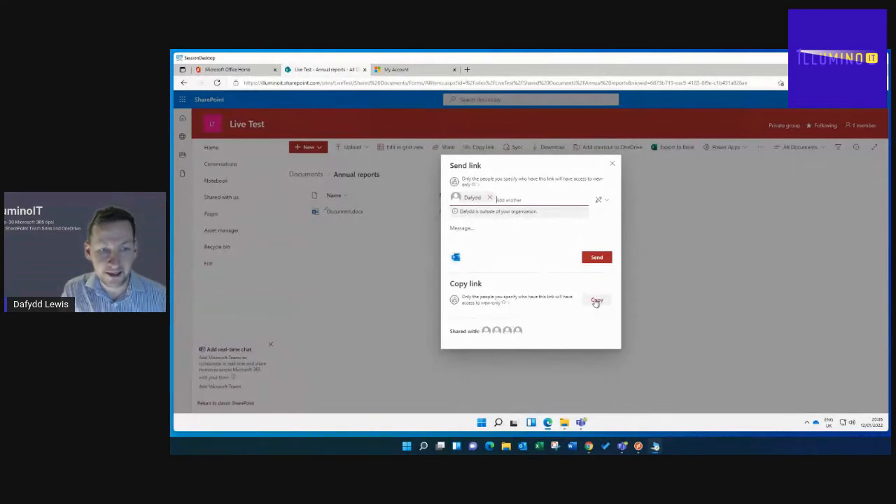
left_click(596, 257)
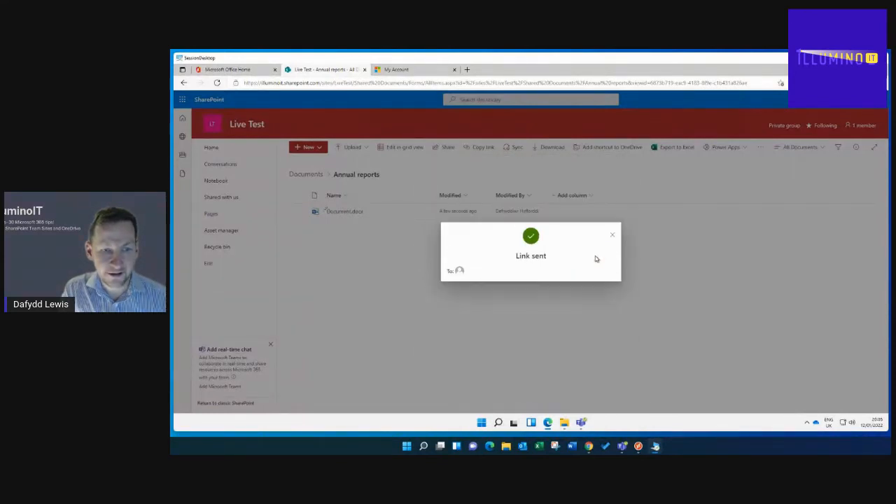
left_click(613, 235)
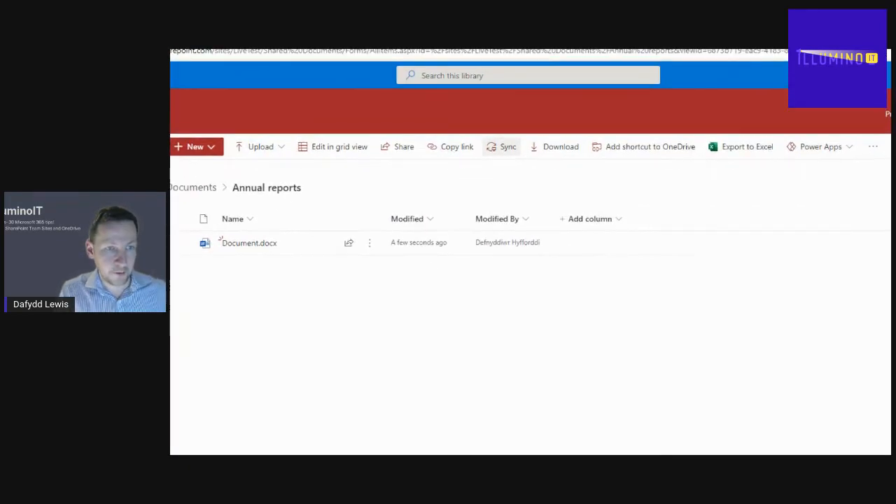
mouse_move(493, 136)
left_mouse_down()
mouse_move(536, 147)
mouse_move(474, 137)
mouse_move(477, 128)
left_mouse_up()
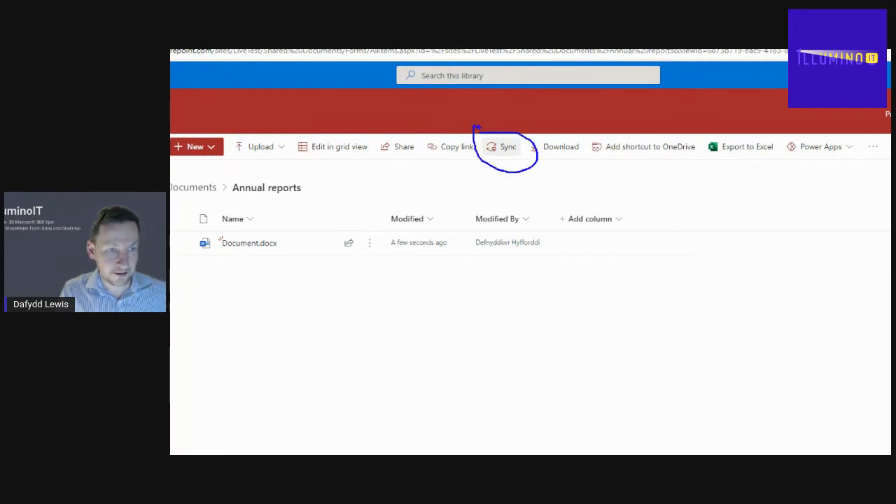
key("Escape")
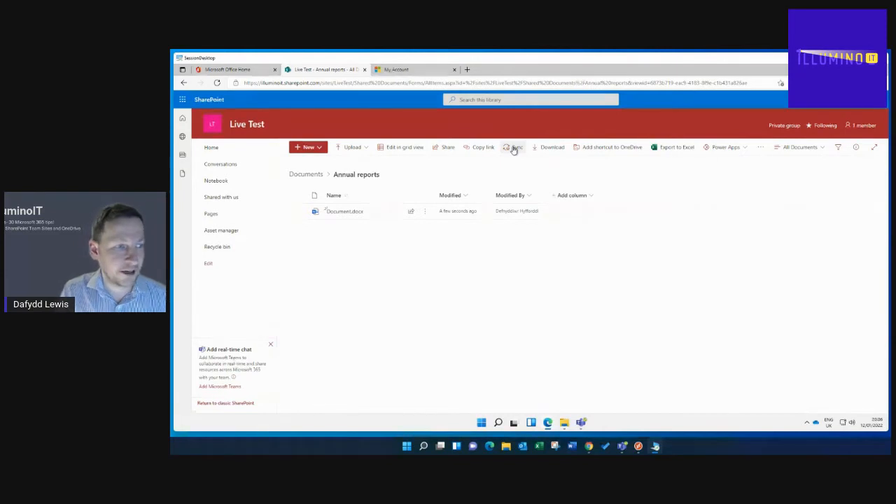
Step: Return to the top level of the Documents library and sync it to the computer, allowing Microsoft OneDrive to open
left_click(308, 175)
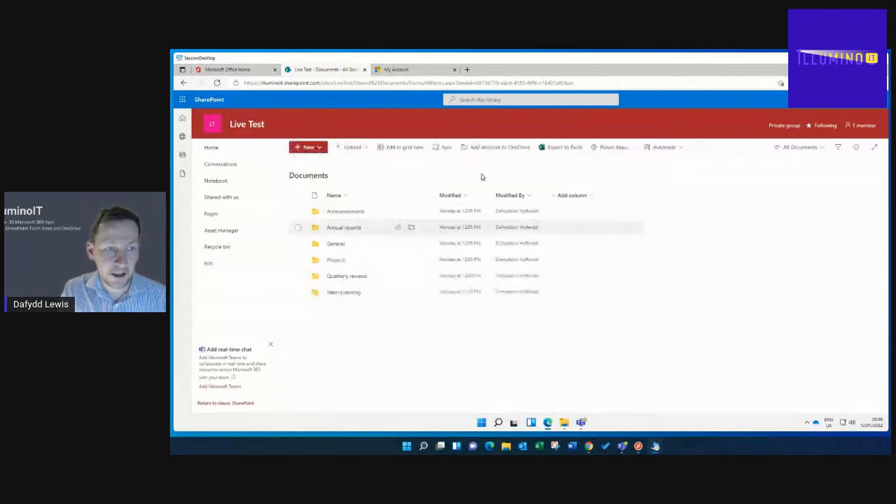
key("ctrl+1")
left_click(450, 146)
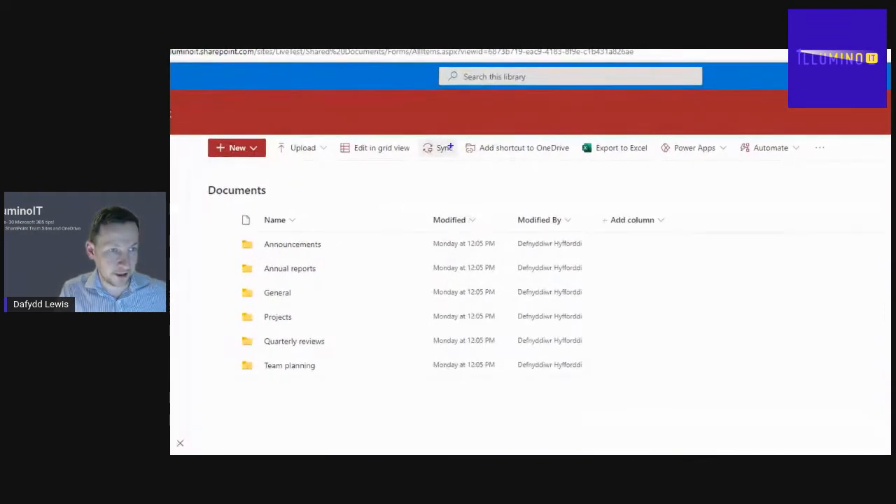
mouse_move(435, 139)
left_mouse_down()
mouse_move(424, 140)
mouse_move(464, 152)
mouse_move(423, 140)
left_mouse_up()
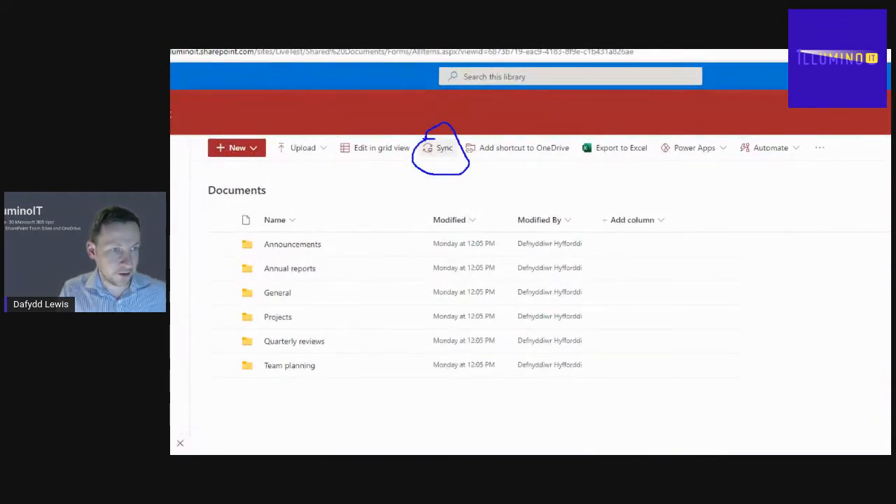
key("Escape")
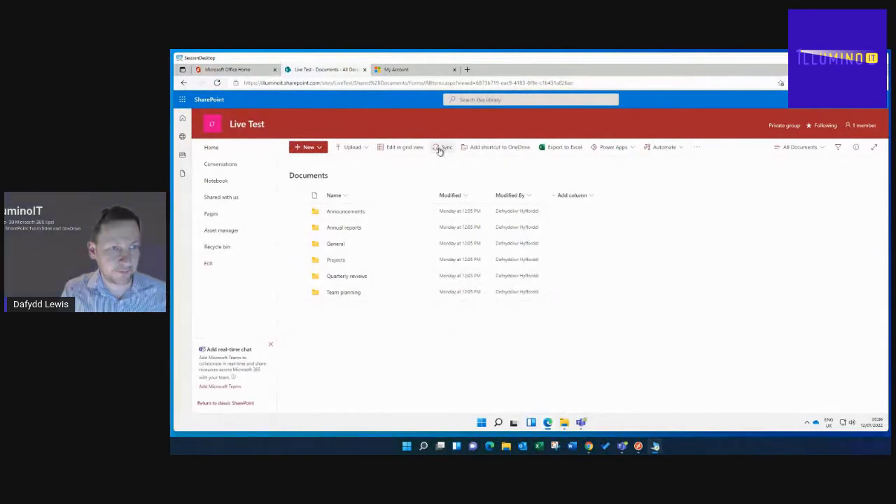
left_click(440, 149)
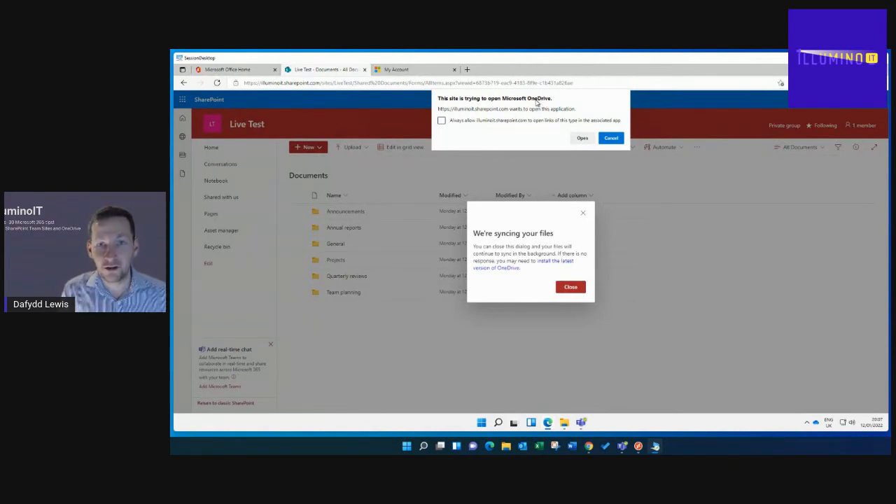
left_click(582, 138)
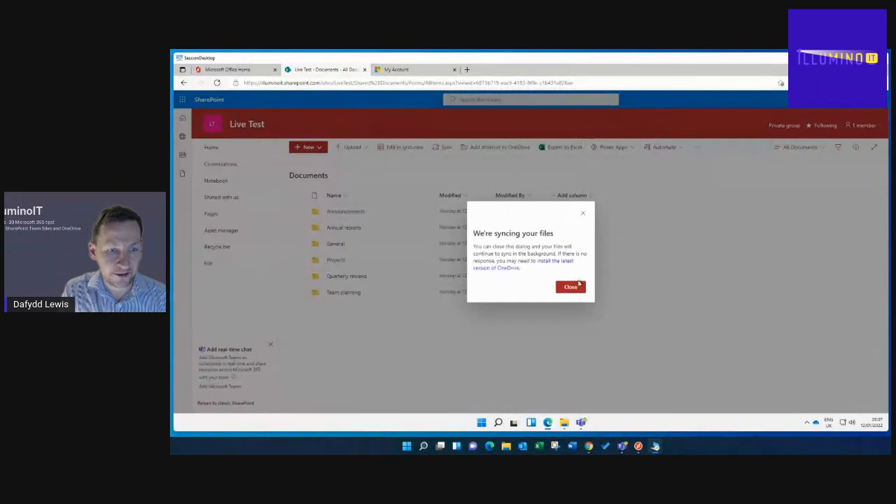
left_click(571, 288)
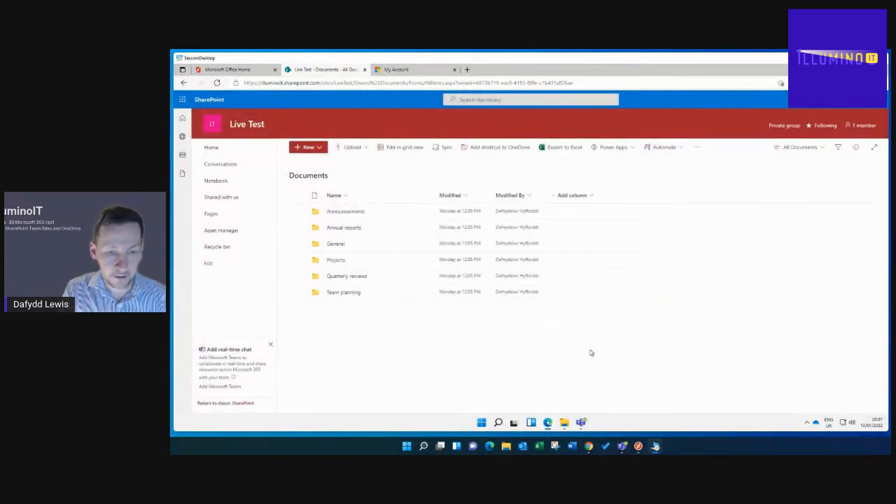
Step: Switch to File Explorer and open the synced Live Test - Documents folder under IlluminoIT
left_click(564, 423)
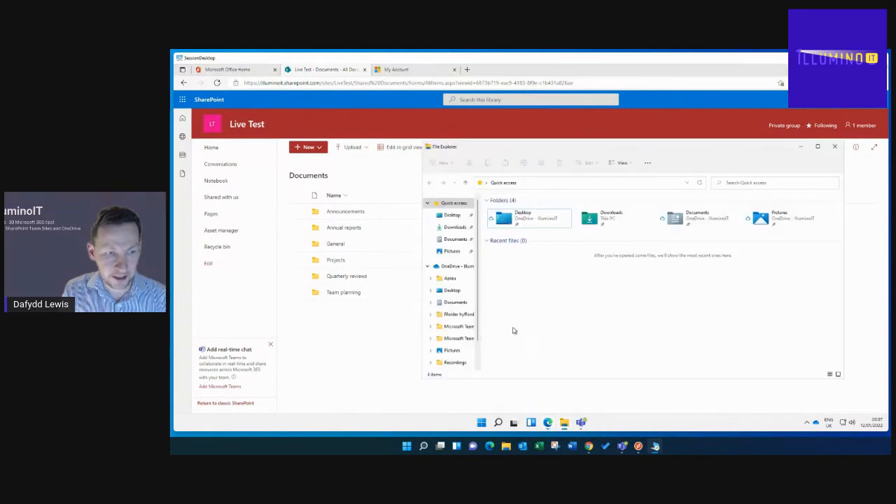
scroll(479, 308, "down", 1)
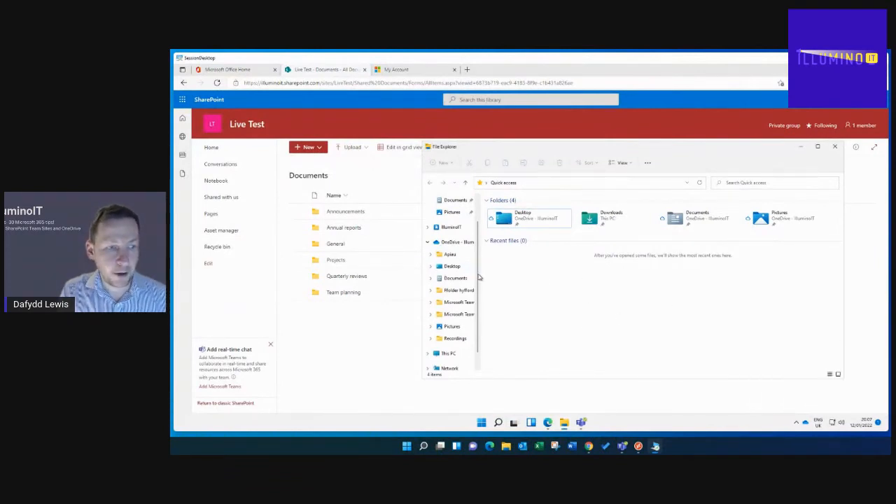
scroll(452, 266, "up", 2)
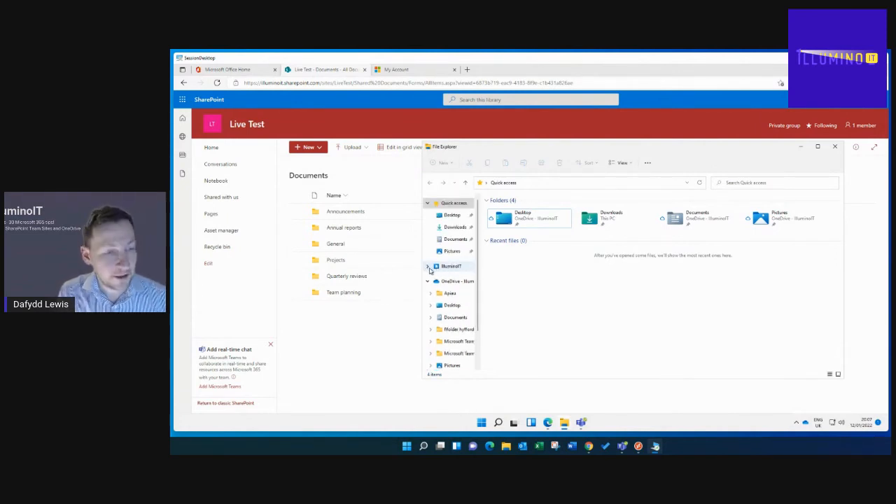
left_click(429, 267)
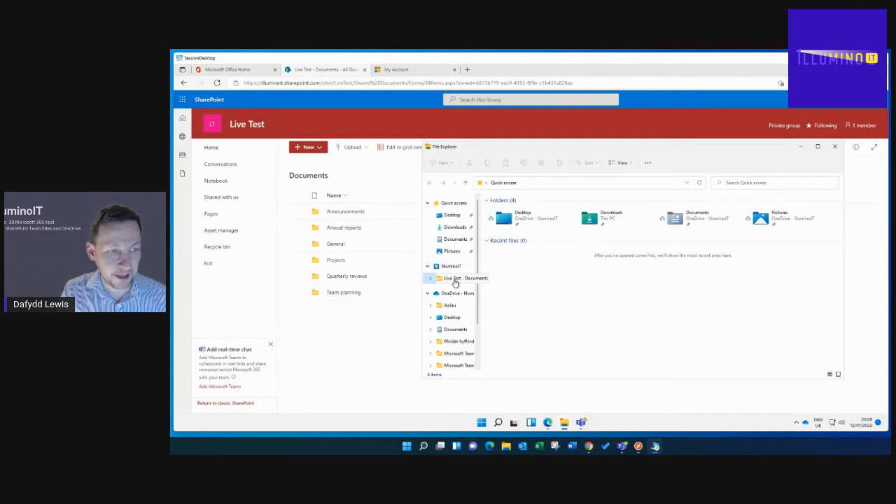
left_click(455, 280)
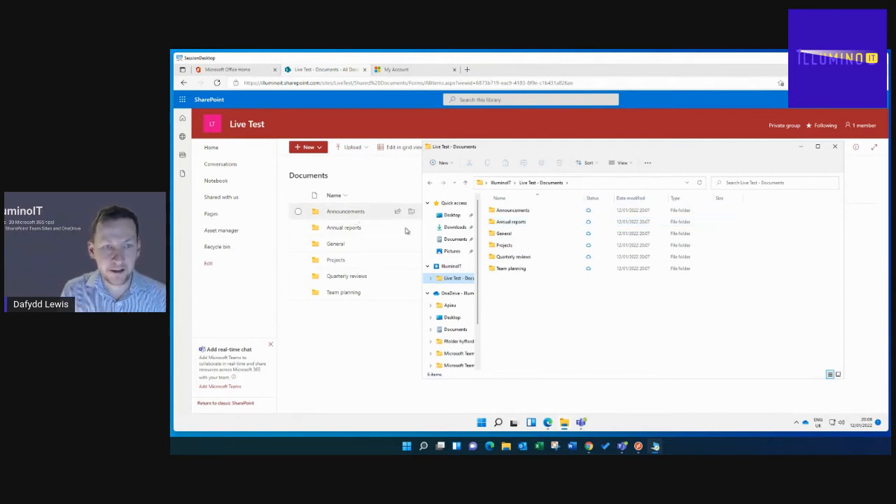
Step: Open the Word document in the synced Annual reports folder and dismiss the AutoSave notice
double_click(511, 223)
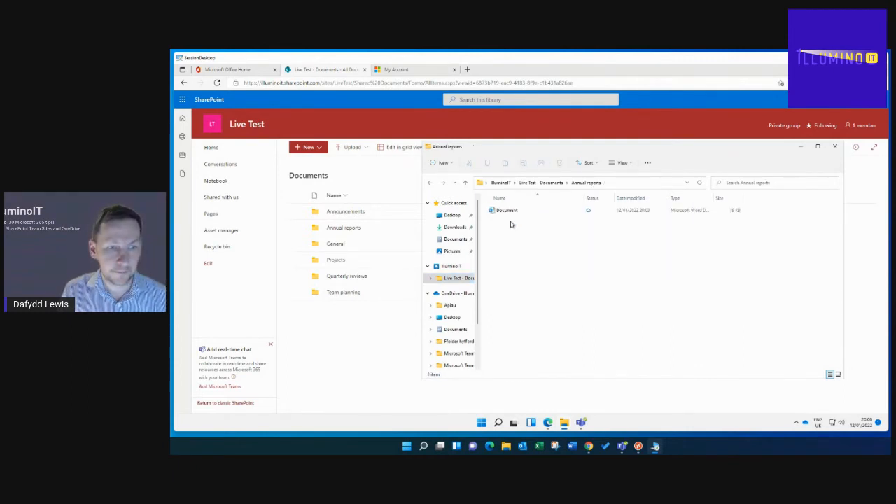
double_click(509, 210)
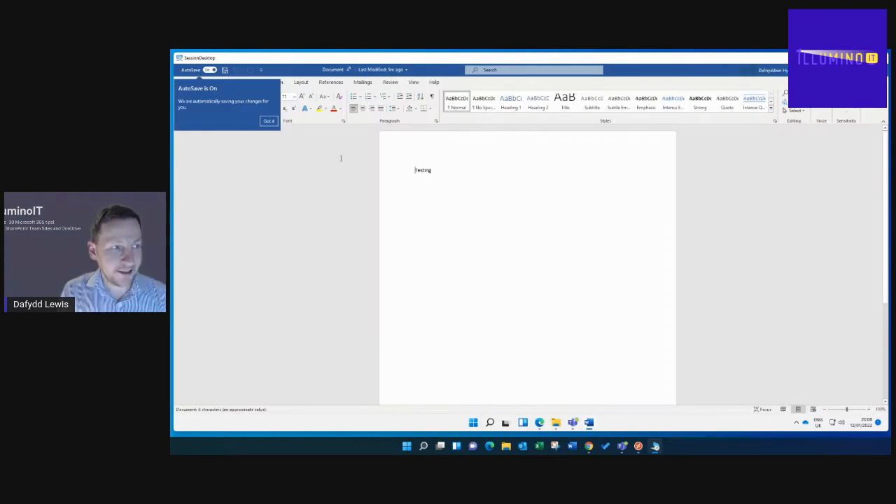
left_click(264, 121)
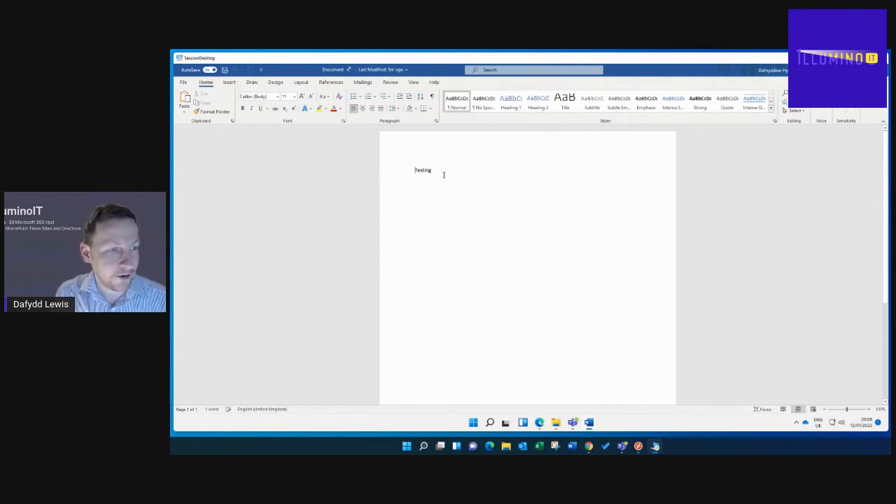
Step: Add the line "Testing again" below "Testing", leaving an empty line between them, let it save, and close the document
left_click(444, 175)
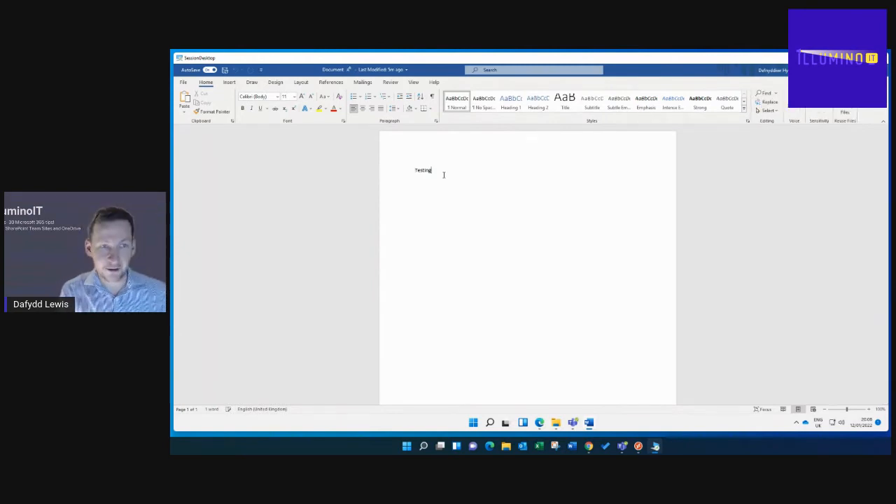
key("Return")
key("Return")
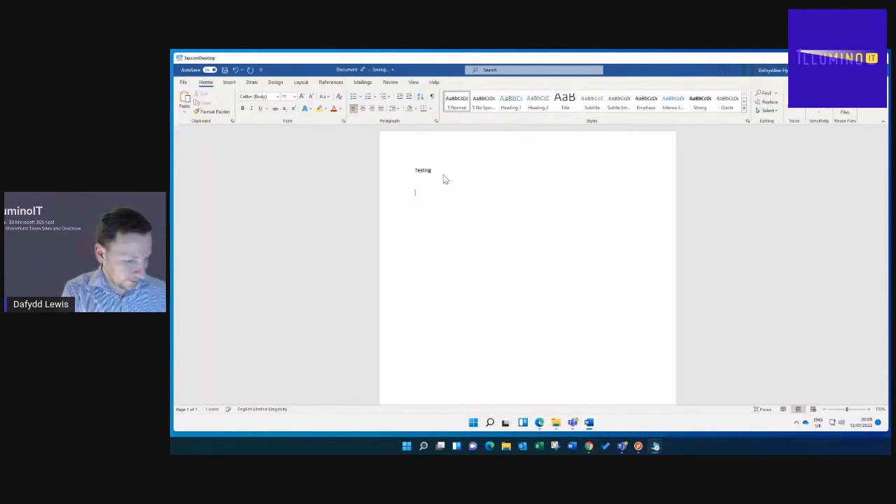
type("Testing again")
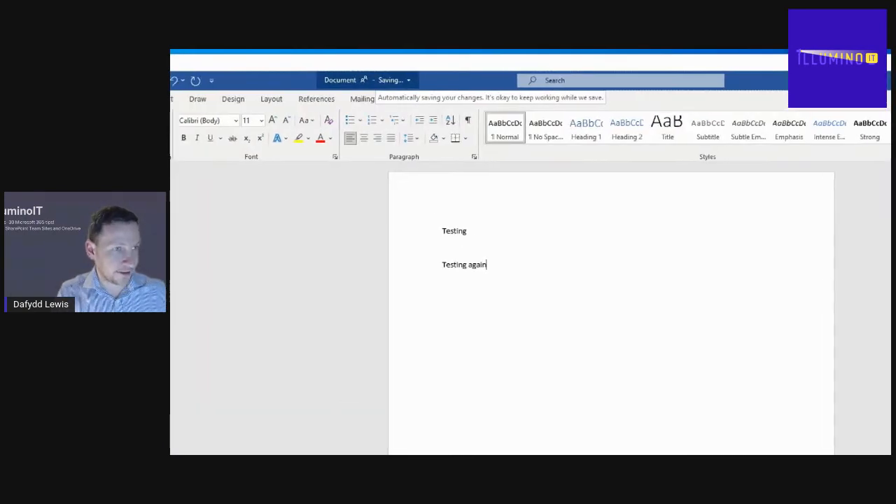
mouse_move(352, 66)
left_mouse_down()
mouse_move(438, 98)
mouse_move(308, 73)
mouse_move(372, 67)
left_mouse_up()
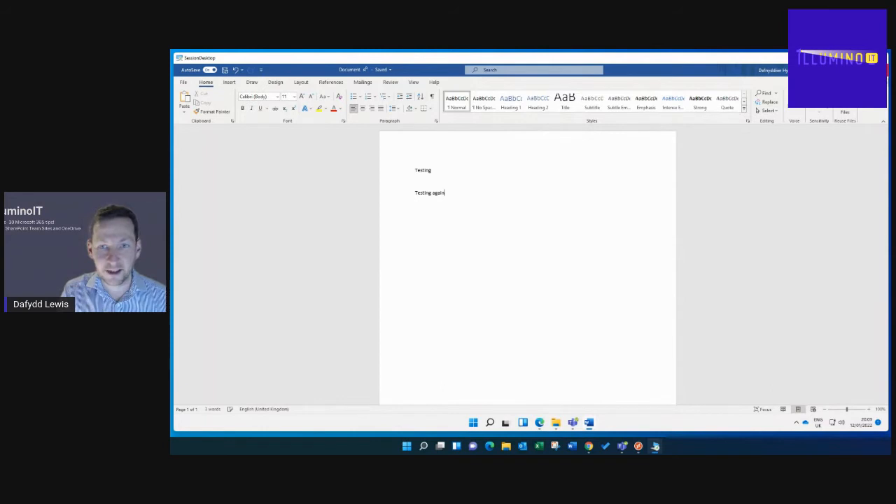
left_click(880, 70)
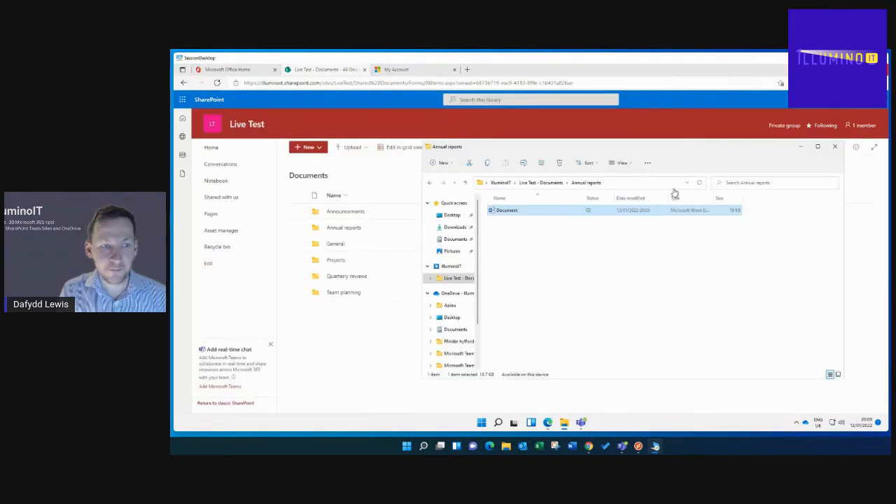
Step: Switch to the SharePoint library in the browser, check the edited Document.docx in Annual reports, and close it
left_click(327, 369)
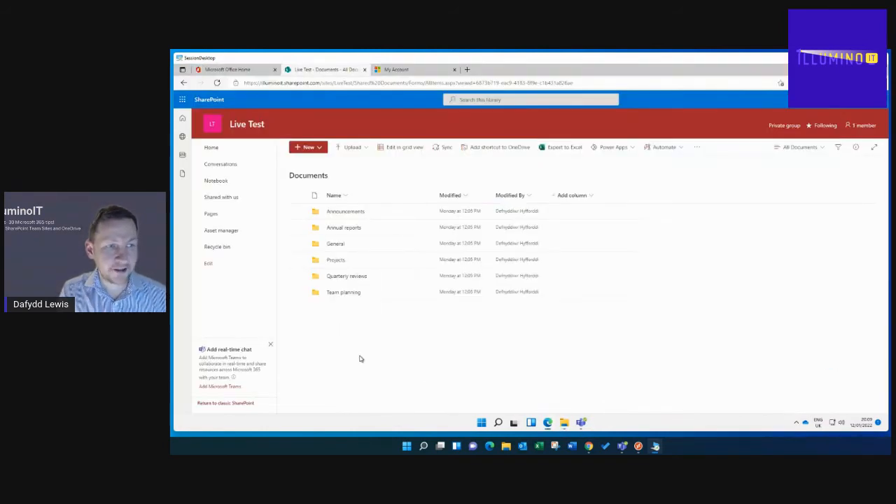
left_click(343, 229)
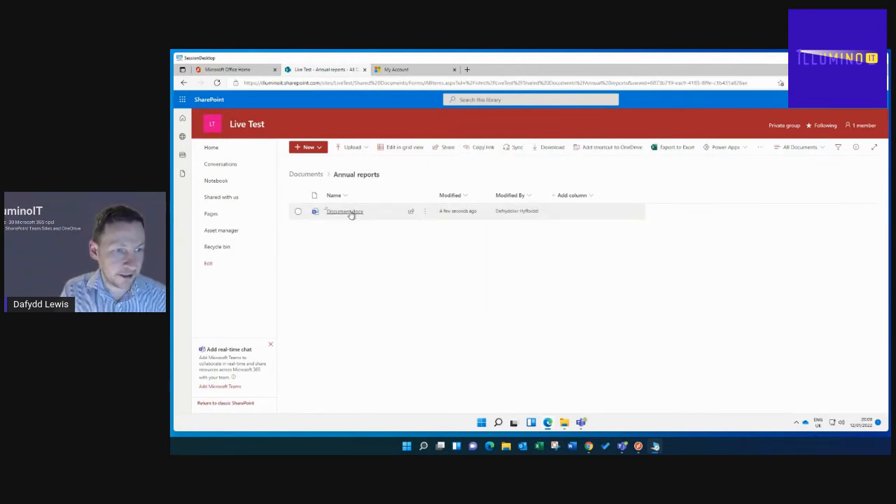
left_click(351, 212)
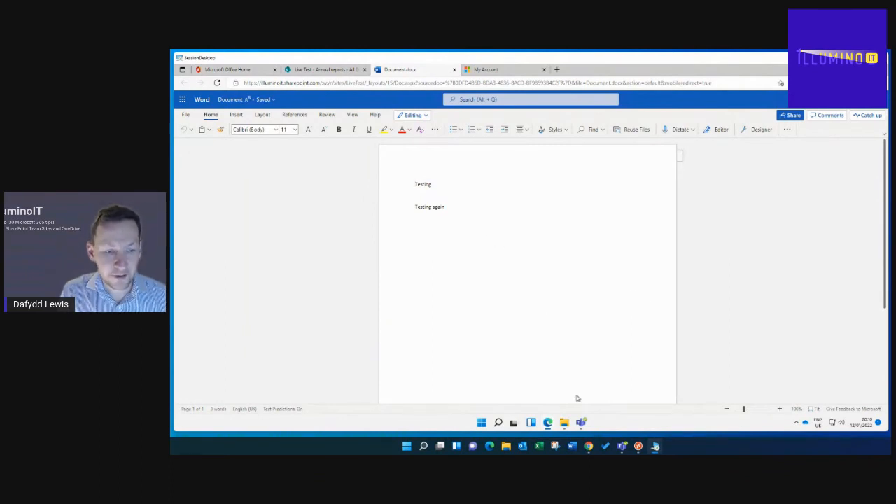
mouse_move(581, 424)
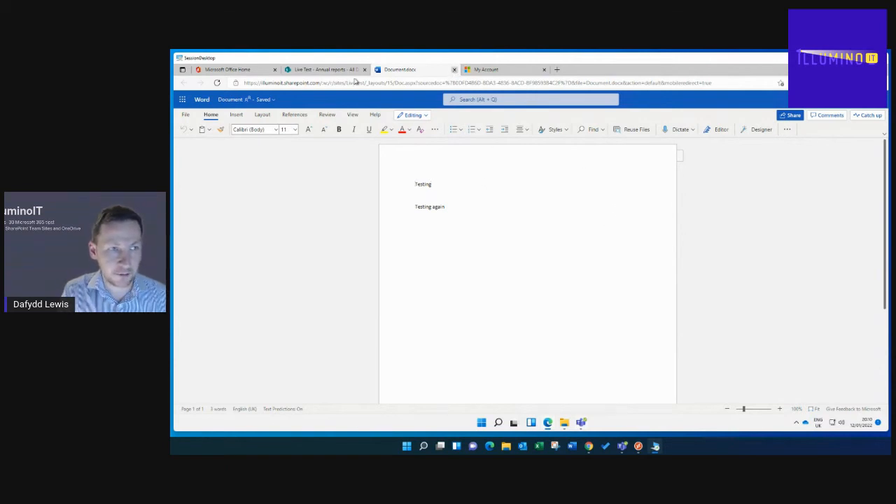
left_click(453, 71)
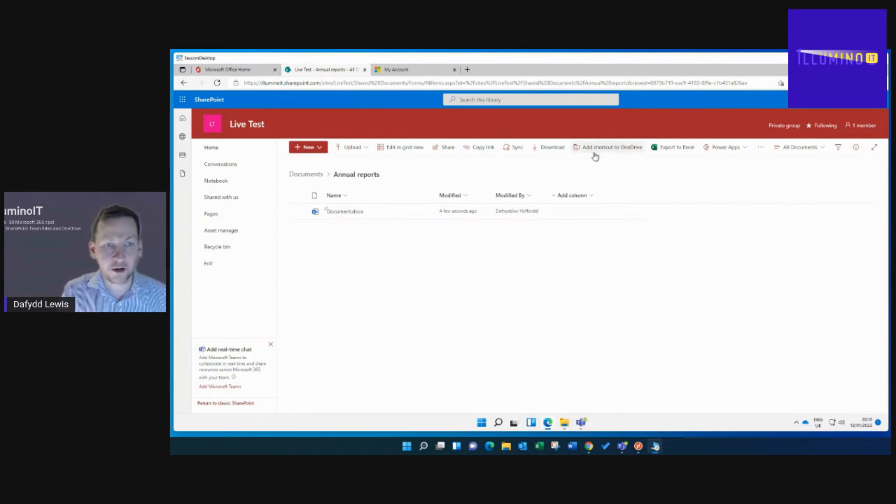
Step: Return to the top level of the Documents library, add a shortcut to it in OneDrive, and dismiss the sync notification
left_click(312, 174)
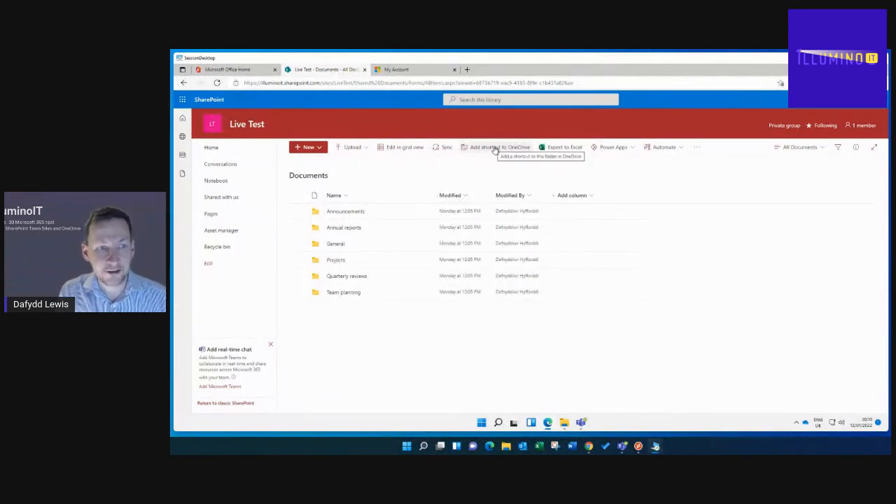
left_click(495, 149)
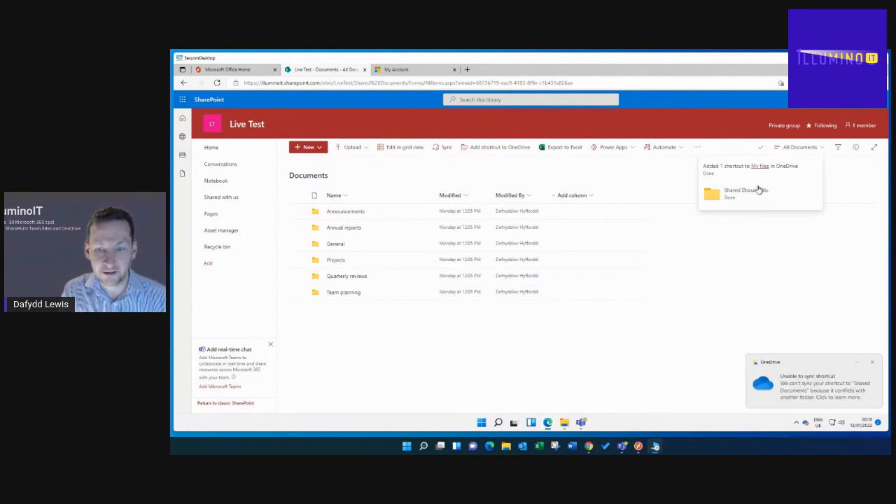
left_click(874, 364)
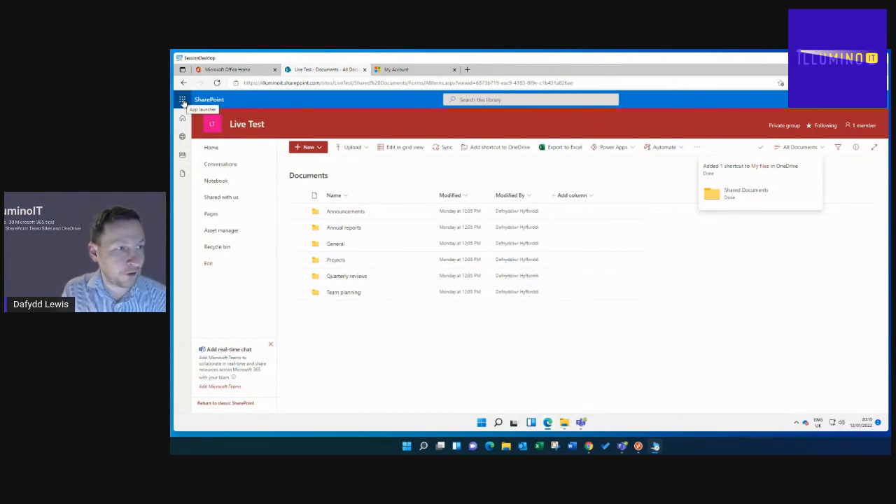
Step: Switch to OneDrive on the web and point out the Shared Documents shortcut in My files
left_click(182, 102)
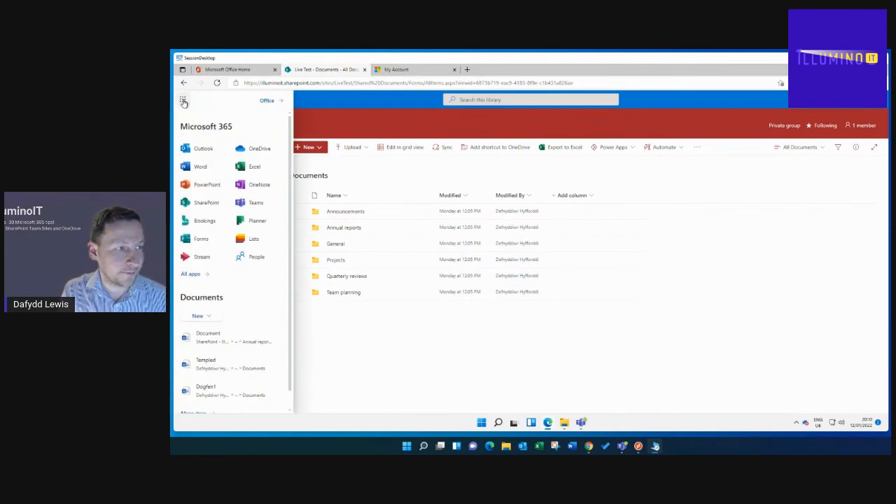
left_click(257, 150)
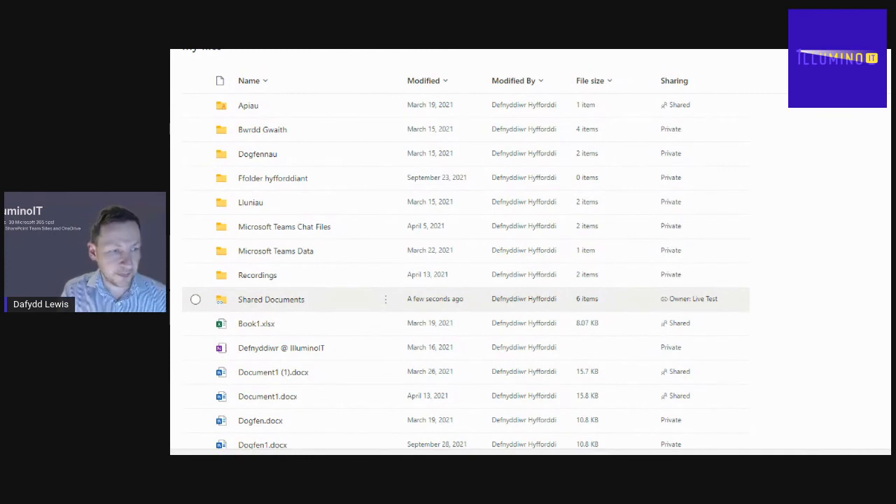
left_click_drag(227, 291, 667, 283)
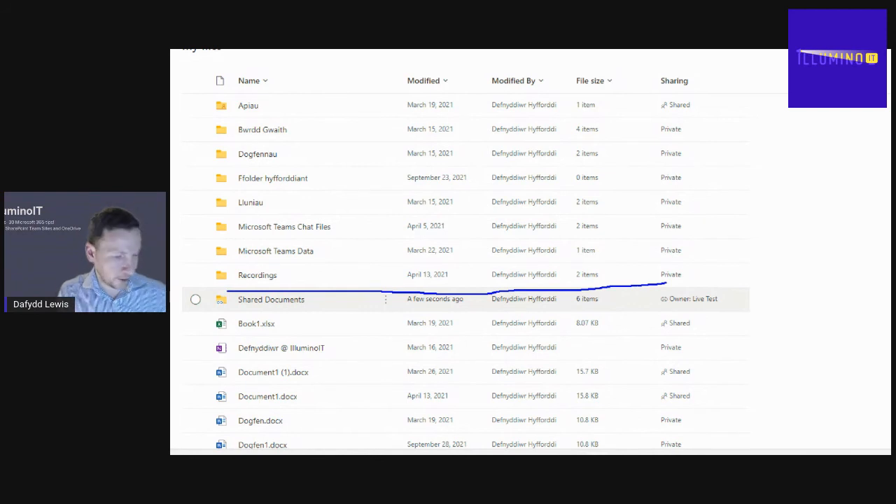
key("Escape")
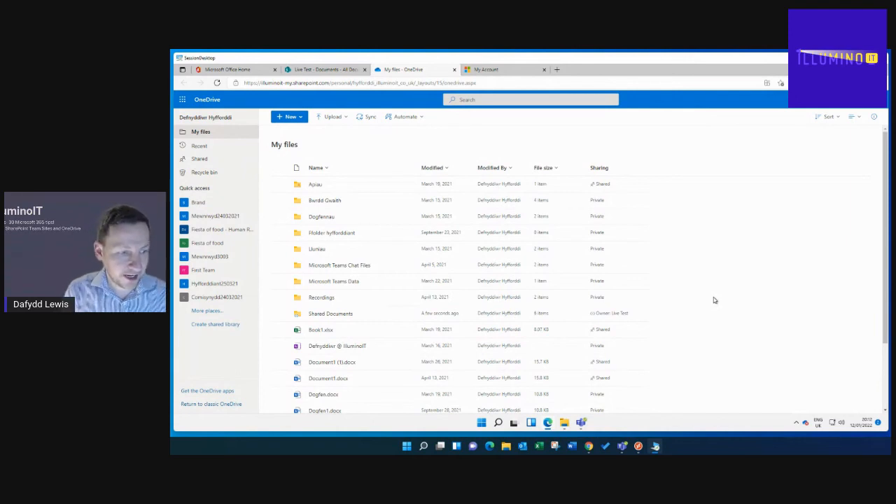
Step: Look through the OneDrive - IlluminoIT folders in File Explorer's navigation tree, and minimise File Explorer
left_click(566, 423)
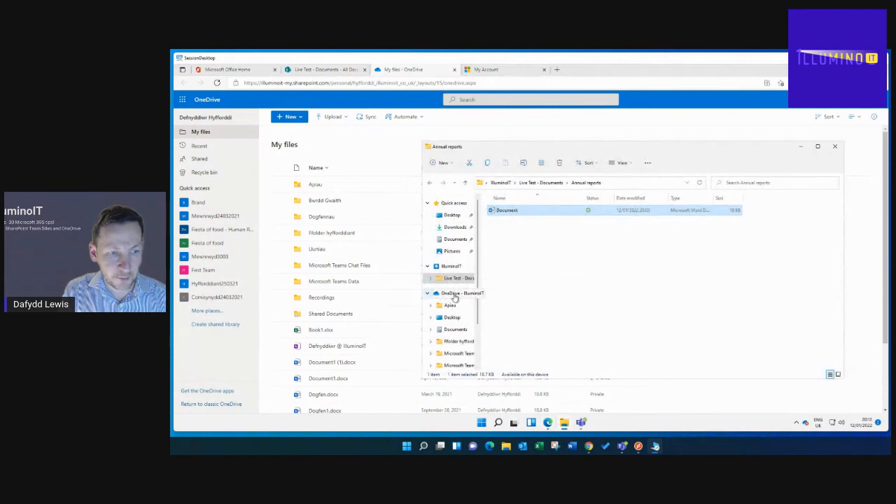
scroll(455, 287, "down", 1)
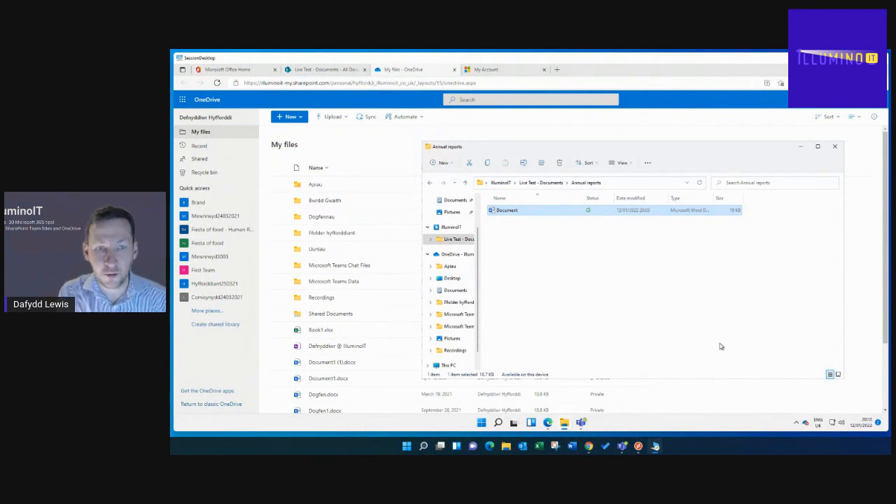
left_click(799, 147)
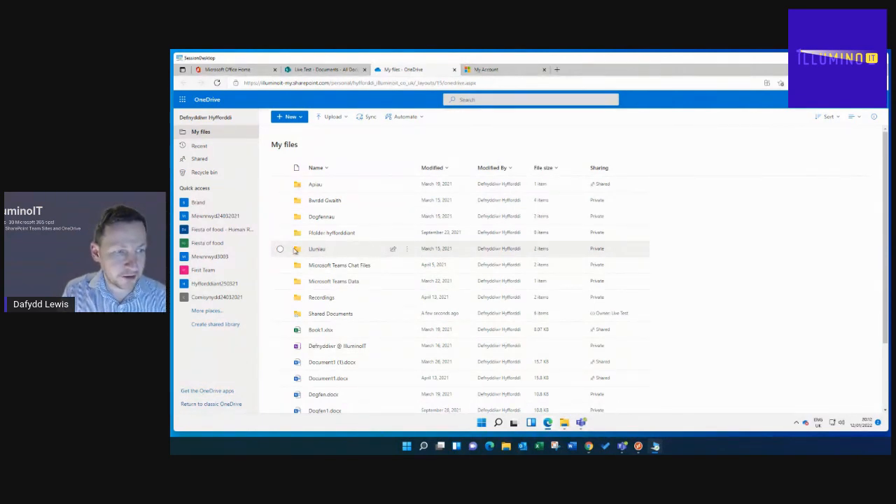
Step: Review the sharing link settings of the Lluniau folder without applying them, and view who has access to the Apiau folder
left_click(407, 250)
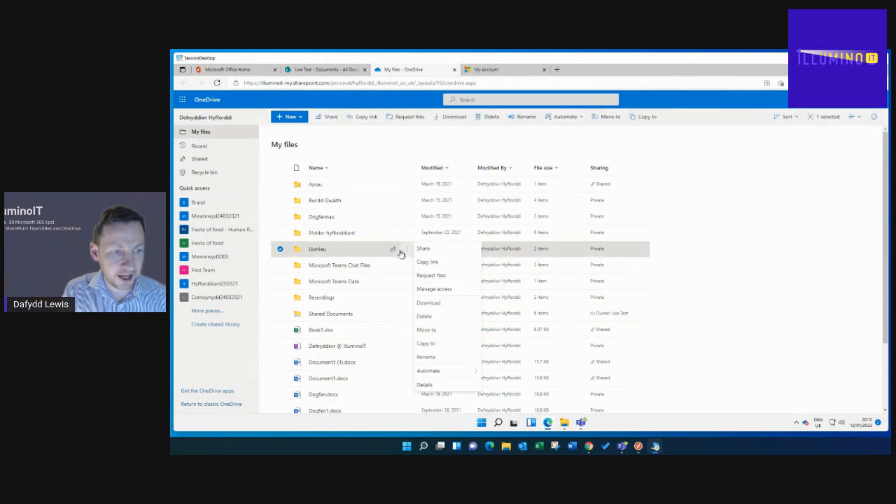
left_click(393, 251)
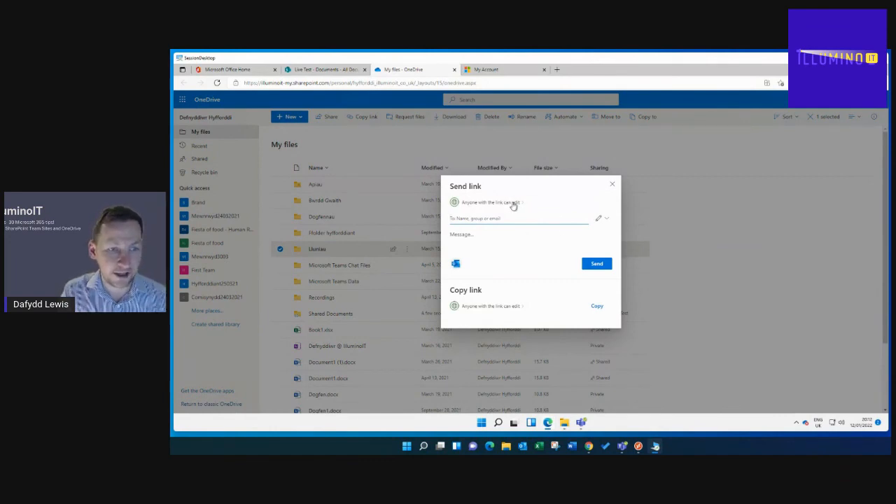
left_click(514, 203)
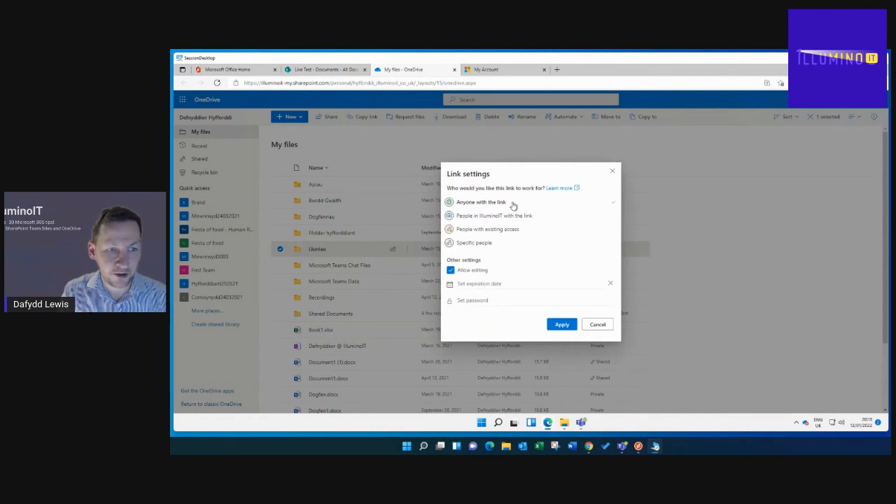
left_click(597, 325)
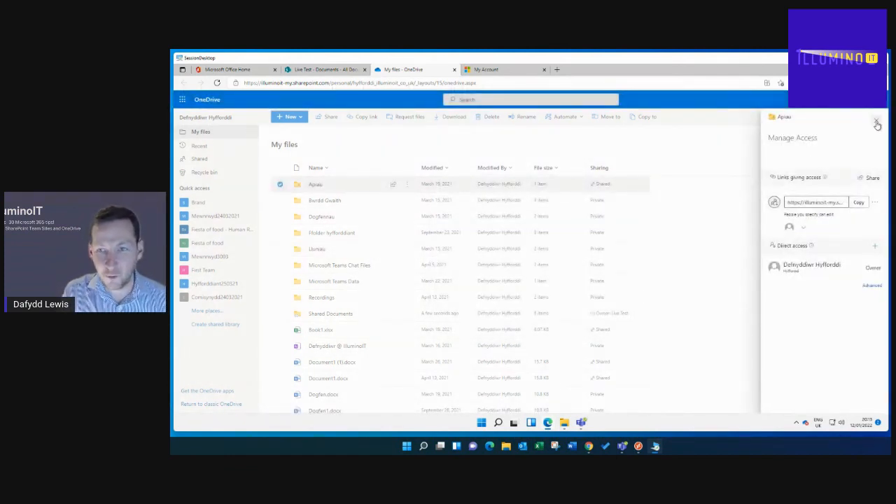
left_click(702, 259)
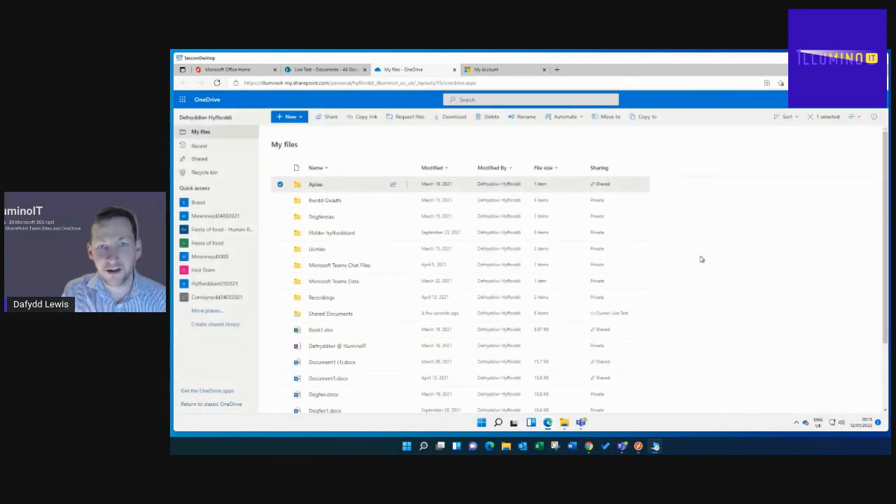